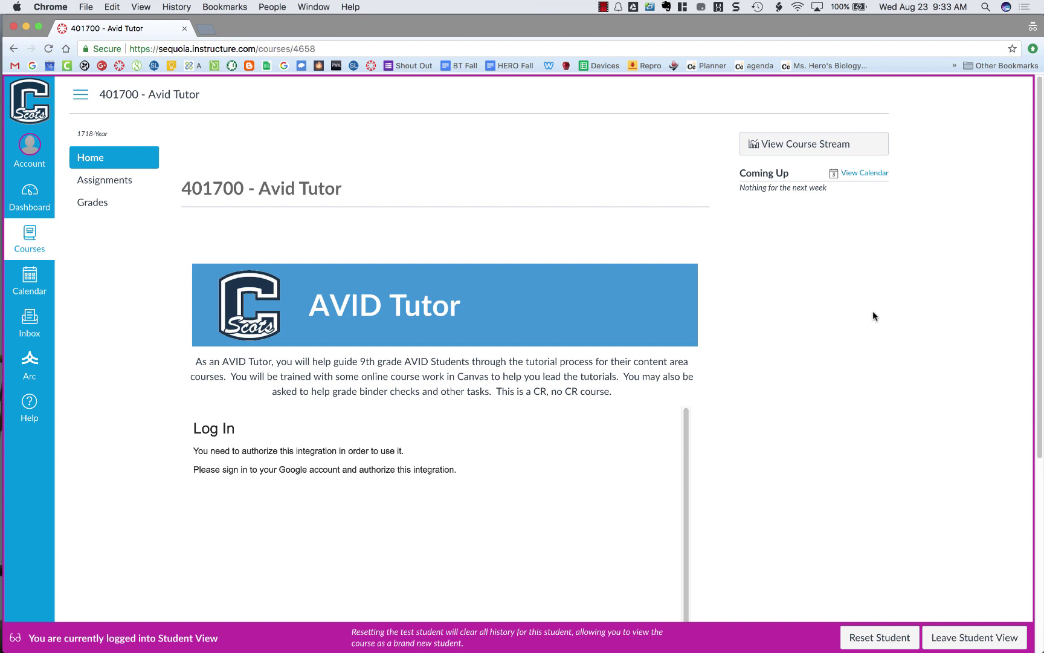
Open the Connecting/Authorizing Google Drive assignment from the course's Assignments list
{"action": "scroll", "coordinate": [873, 312], "scroll_direction": "down", "scroll_amount": 5}
{"action": "scroll", "coordinate": [873, 315], "scroll_direction": "down", "scroll_amount": 1}
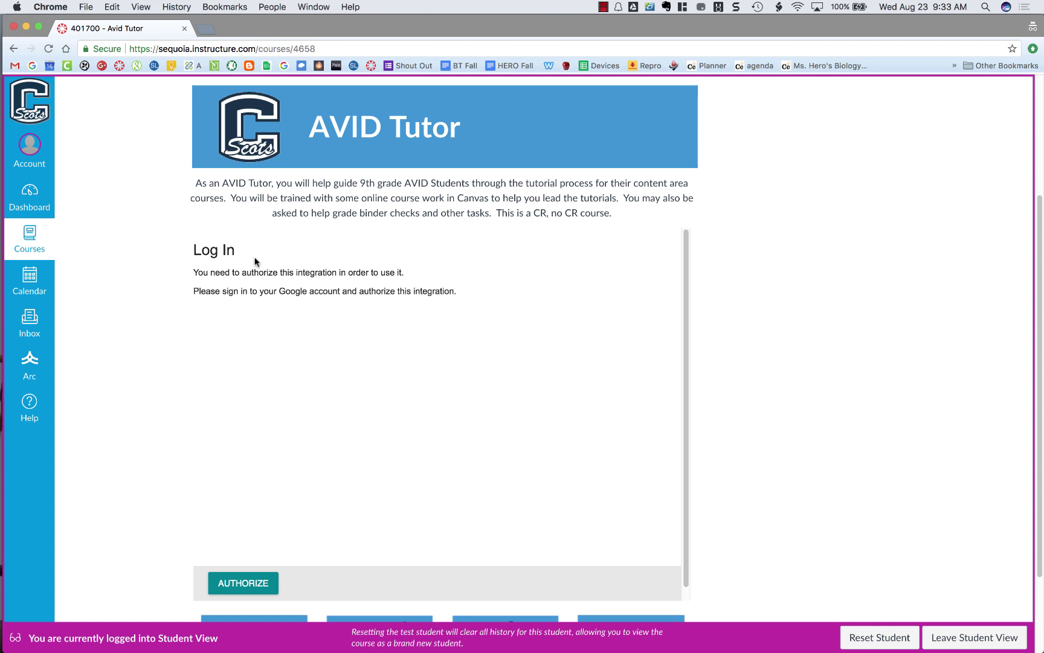
{"action": "scroll", "coordinate": [554, 336], "scroll_direction": "up", "scroll_amount": 5}
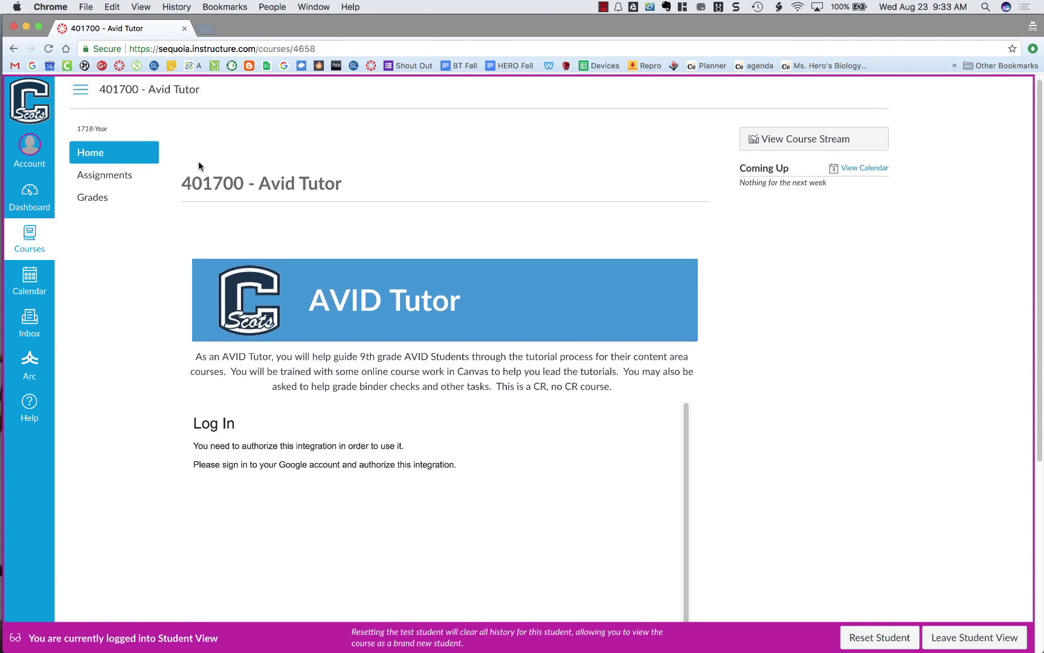
{"action": "left_click", "coordinate": [128, 175]}
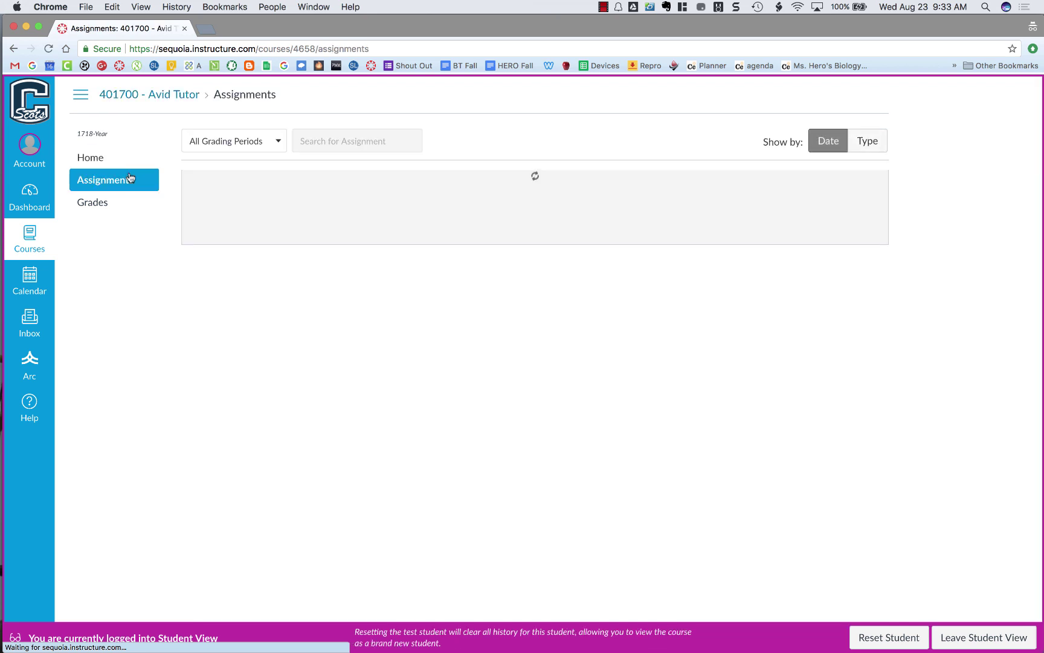
{"action": "left_click", "coordinate": [311, 220]}
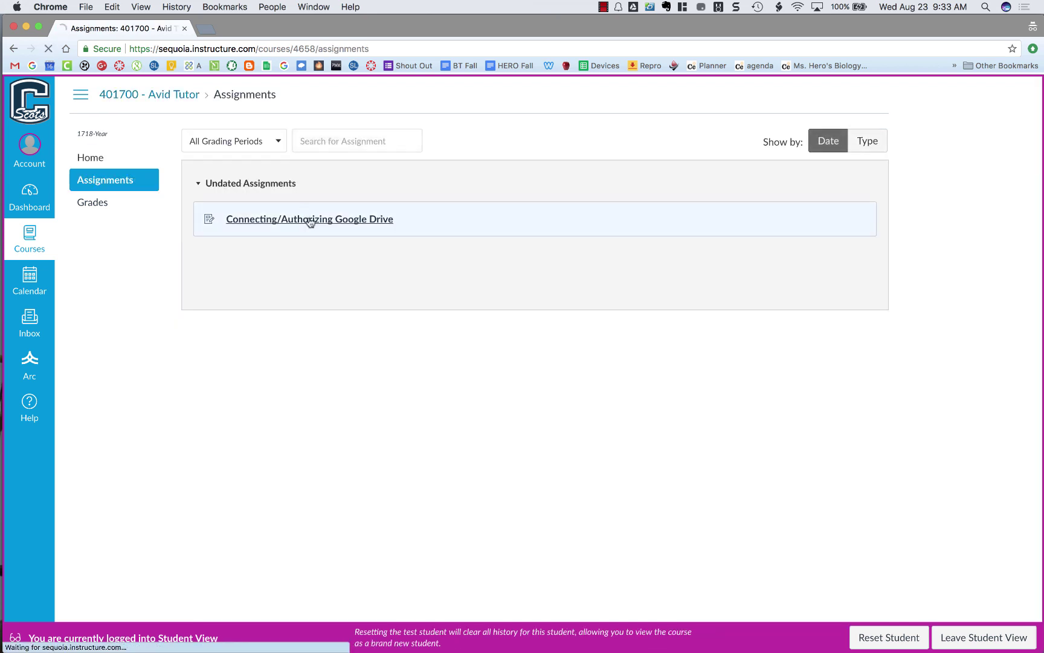
Start a submission for the assignment and choose the Google Drive option
{"action": "left_click", "coordinate": [640, 146]}
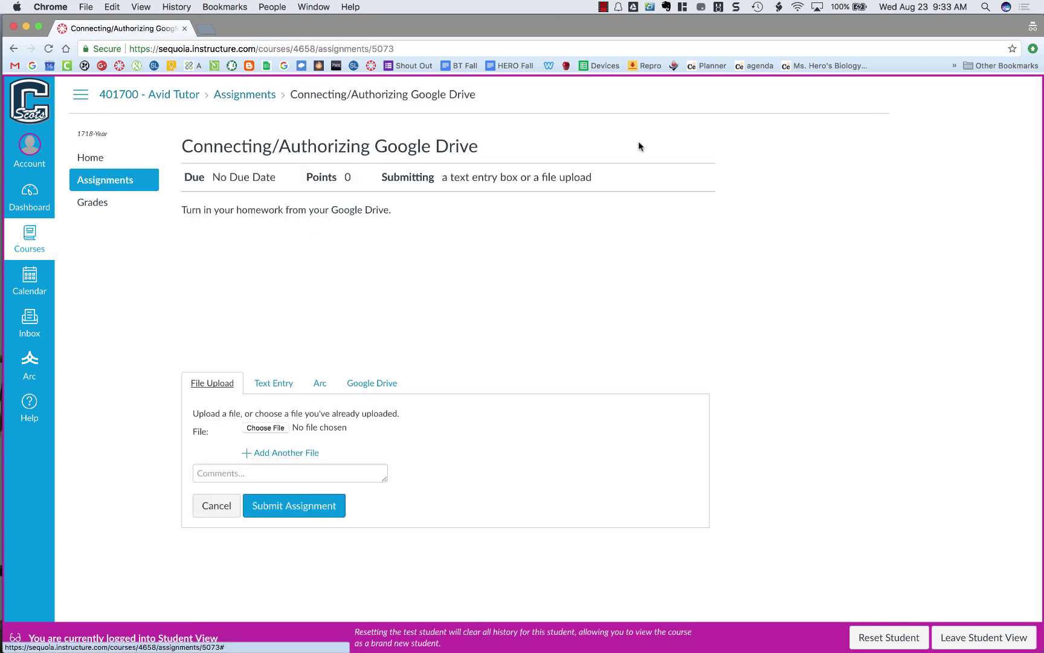
{"action": "left_click", "coordinate": [370, 381]}
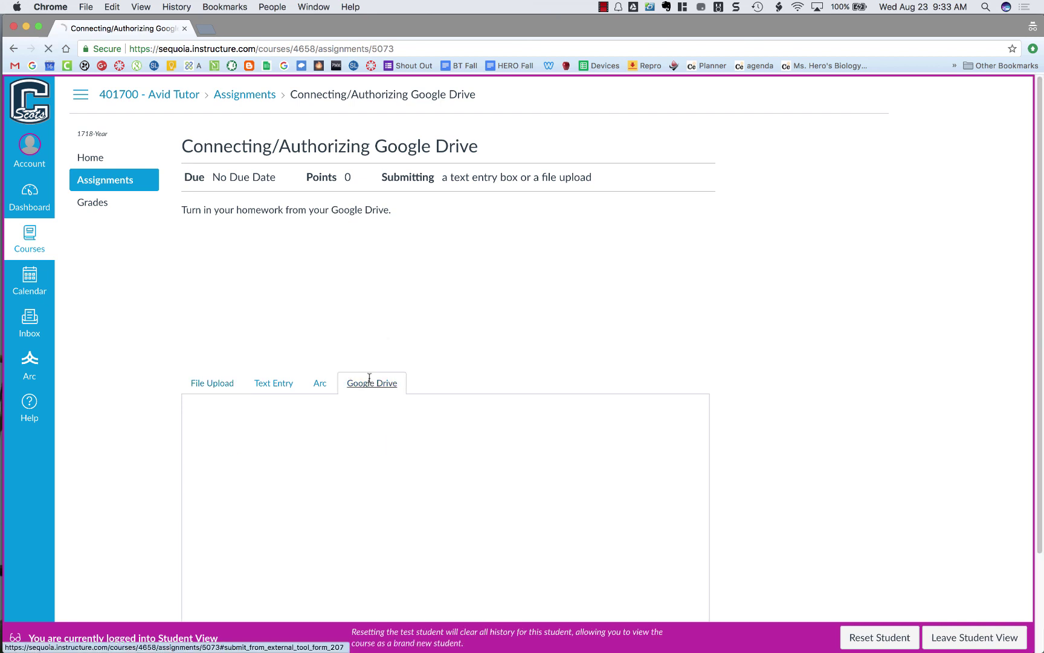
{"action": "scroll", "coordinate": [813, 379], "scroll_direction": "down", "scroll_amount": 3}
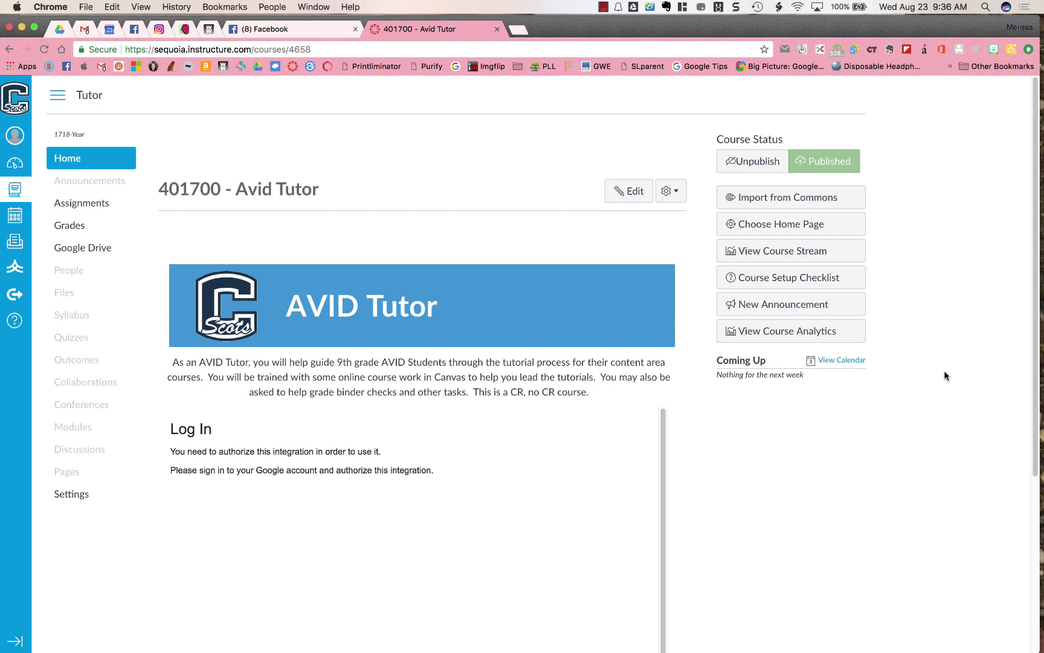
Begin authorizing Google Drive and enter the district single sign-on username
{"action": "scroll", "coordinate": [940, 416], "scroll_direction": "down", "scroll_amount": 5}
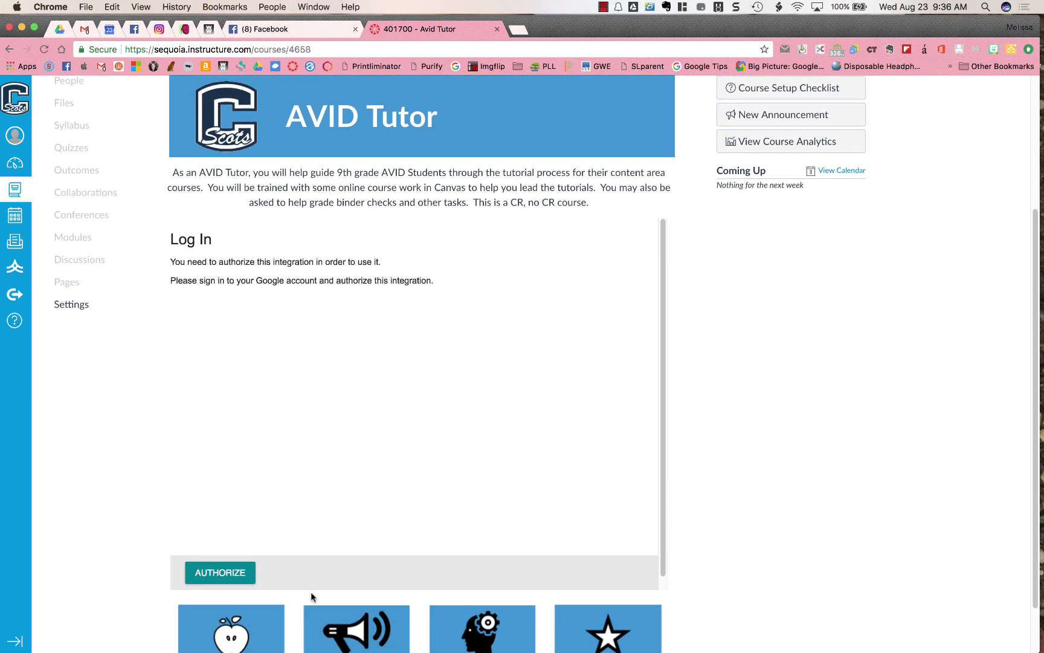
{"action": "left_click", "coordinate": [230, 571]}
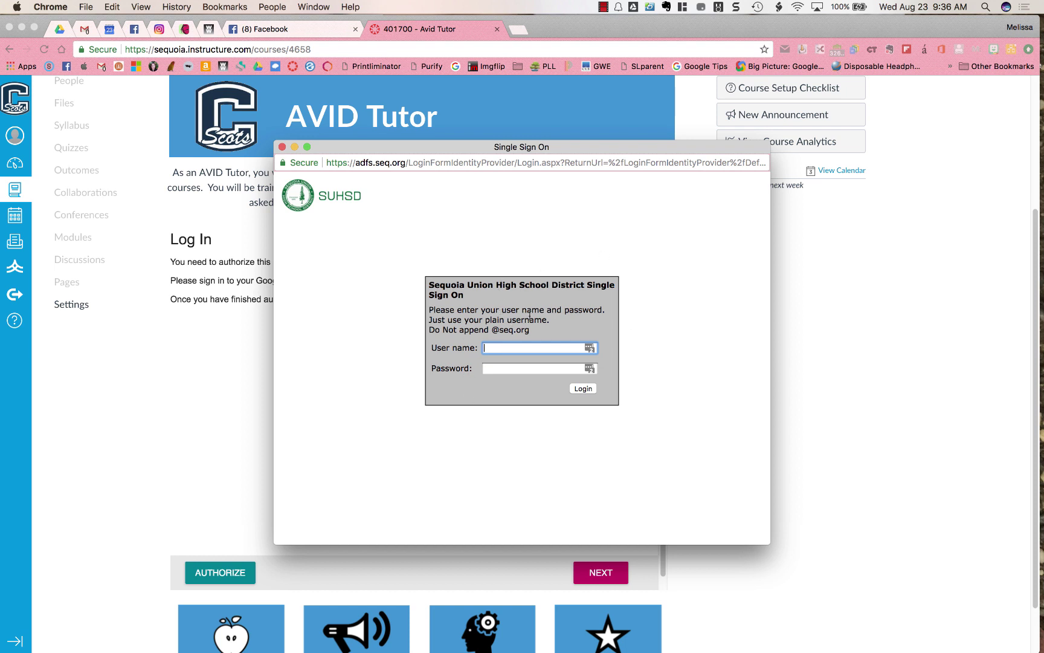
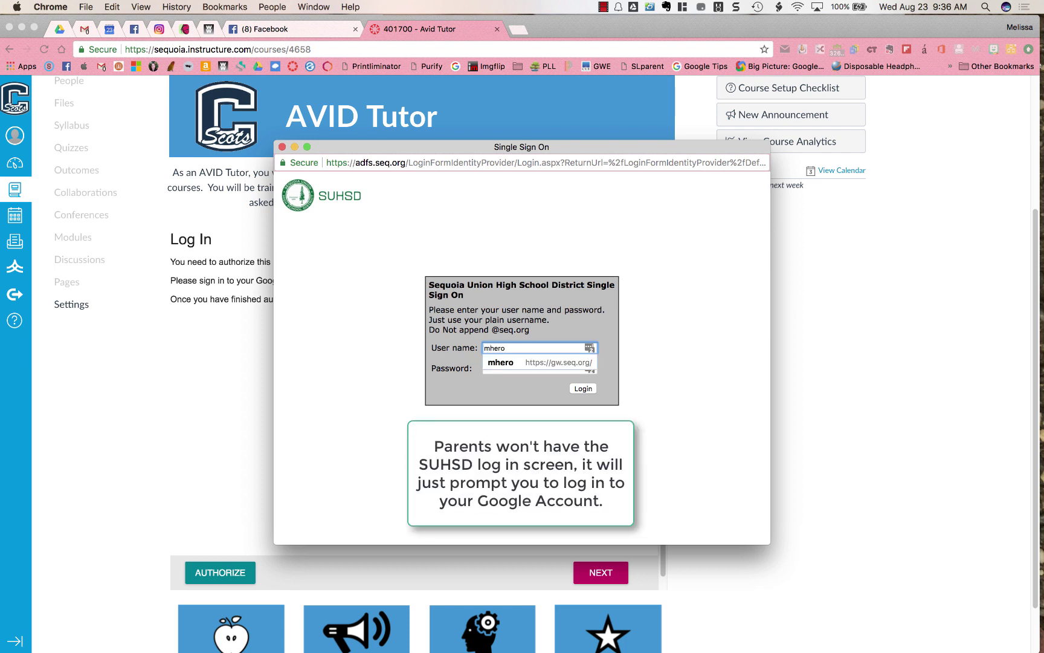
{"action": "left_click", "coordinate": [532, 368]}
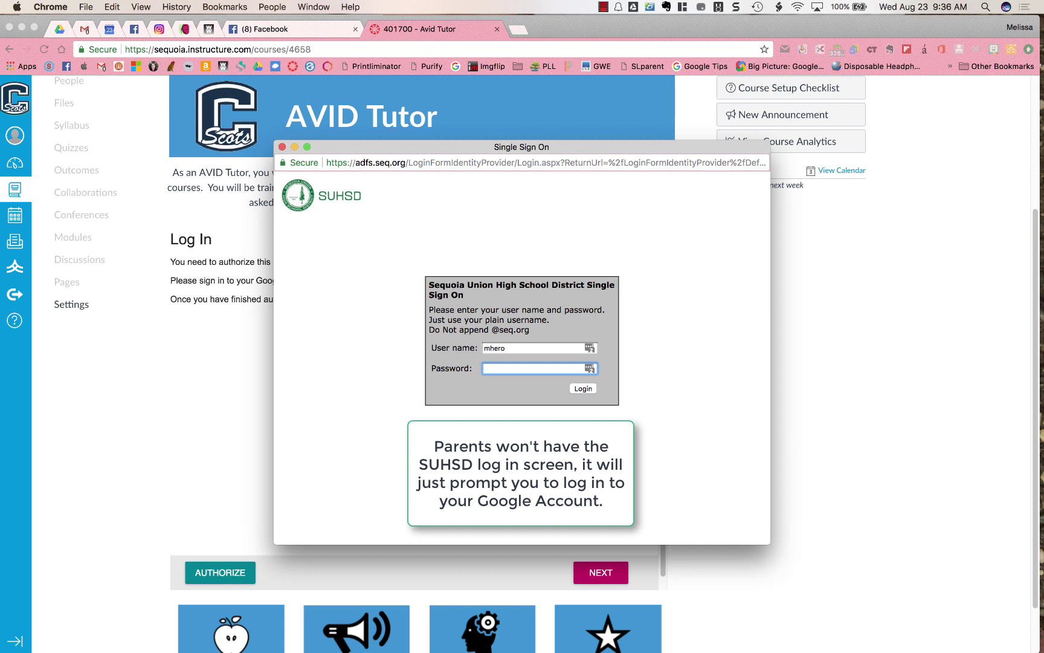
Enter the account password, log in, pick the school Google account and allow Drive access
{"action": "type", "text": "••••••••••••••"}
{"action": "left_click", "coordinate": [583, 389]}
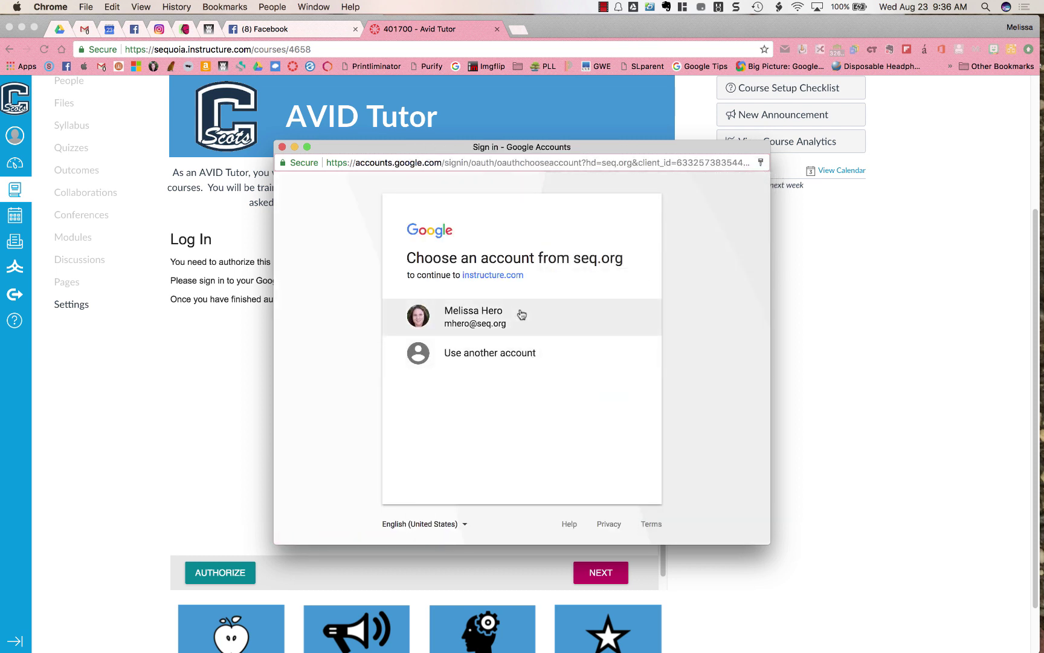
{"action": "left_click", "coordinate": [523, 316]}
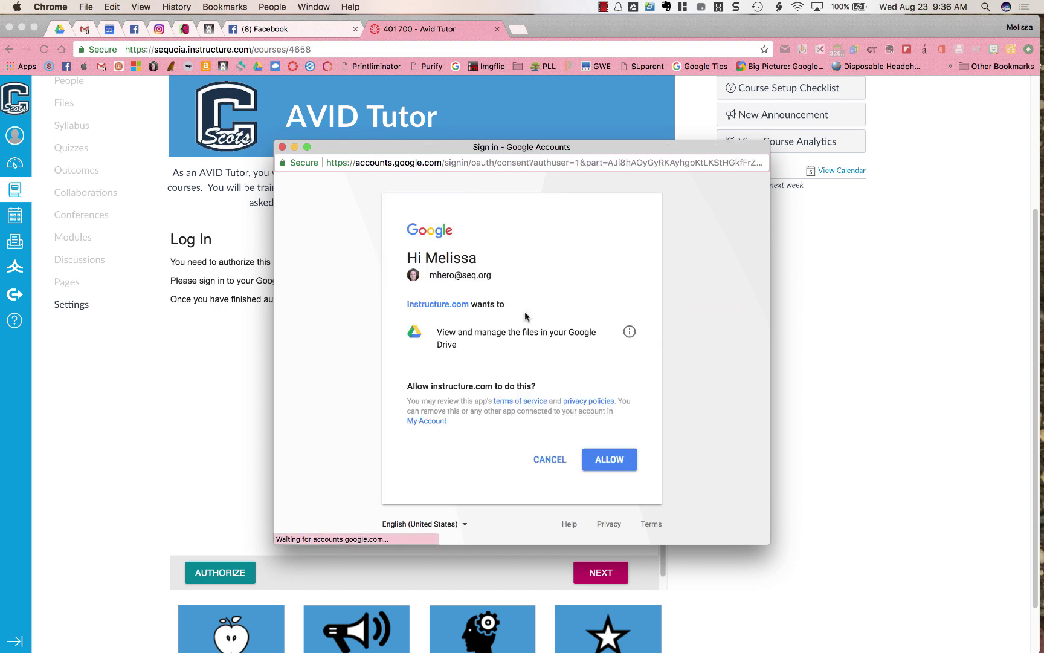
{"action": "left_click", "coordinate": [607, 458]}
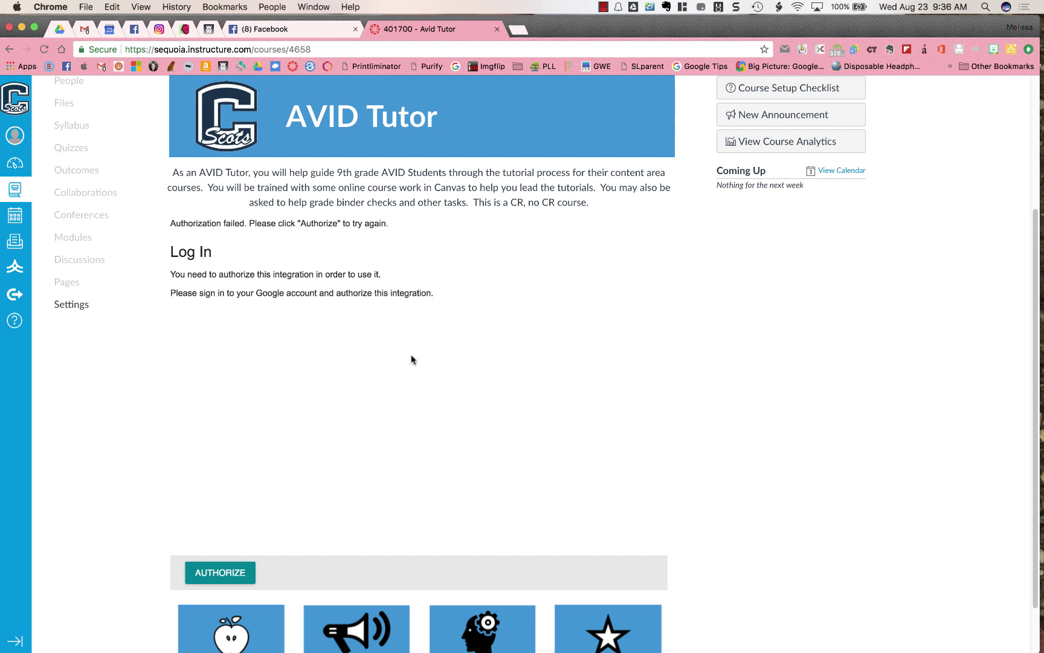
{"action": "left_click", "coordinate": [221, 578]}
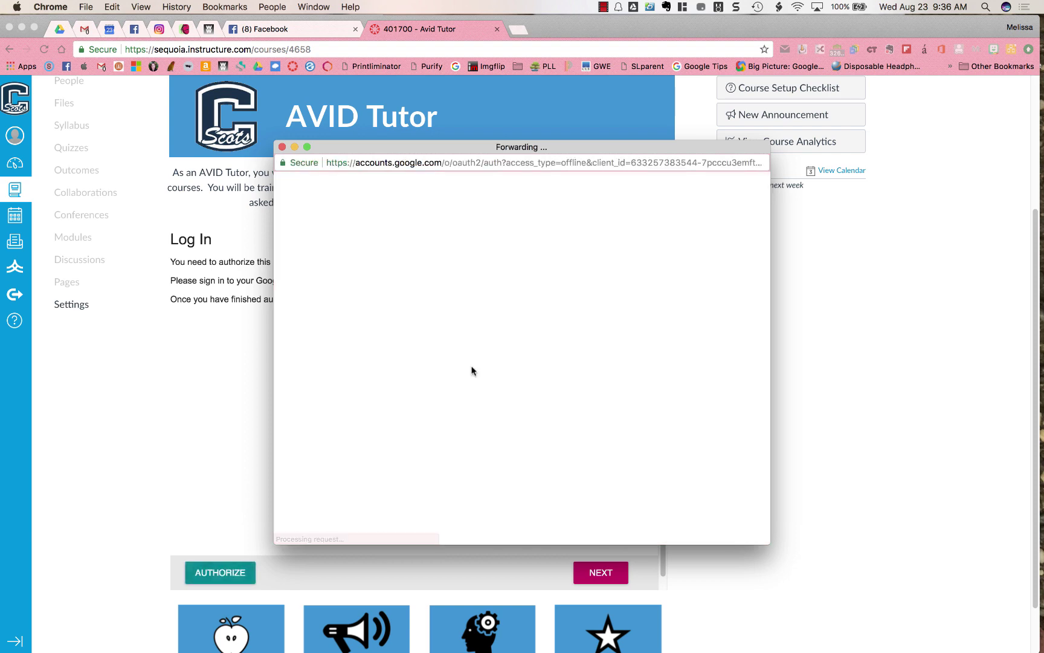
{"action": "left_click", "coordinate": [483, 321]}
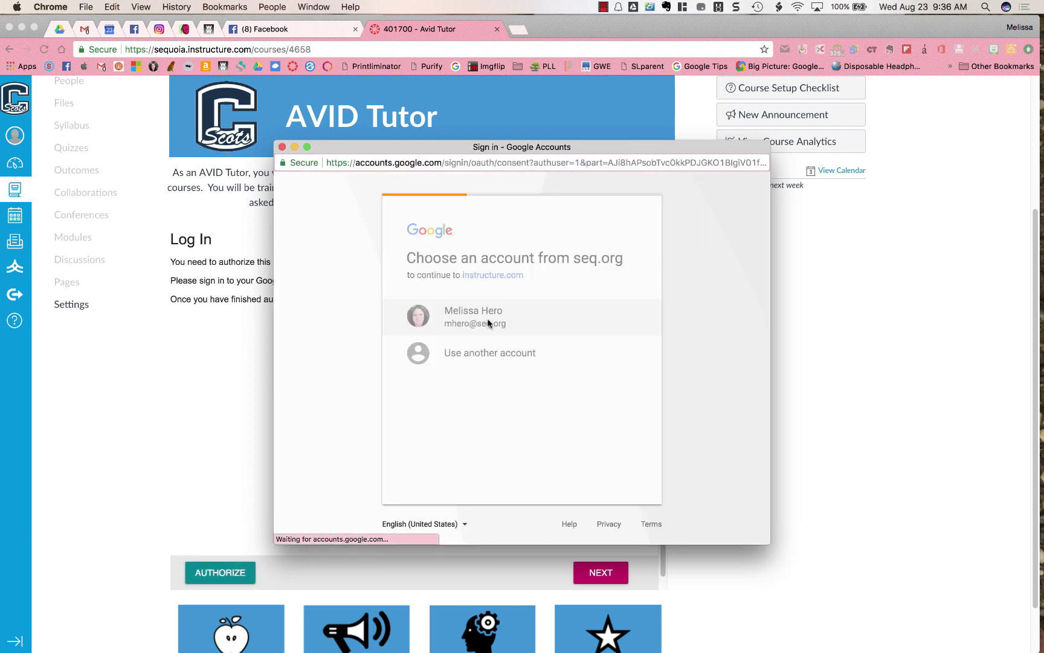
{"action": "left_click", "coordinate": [610, 463]}
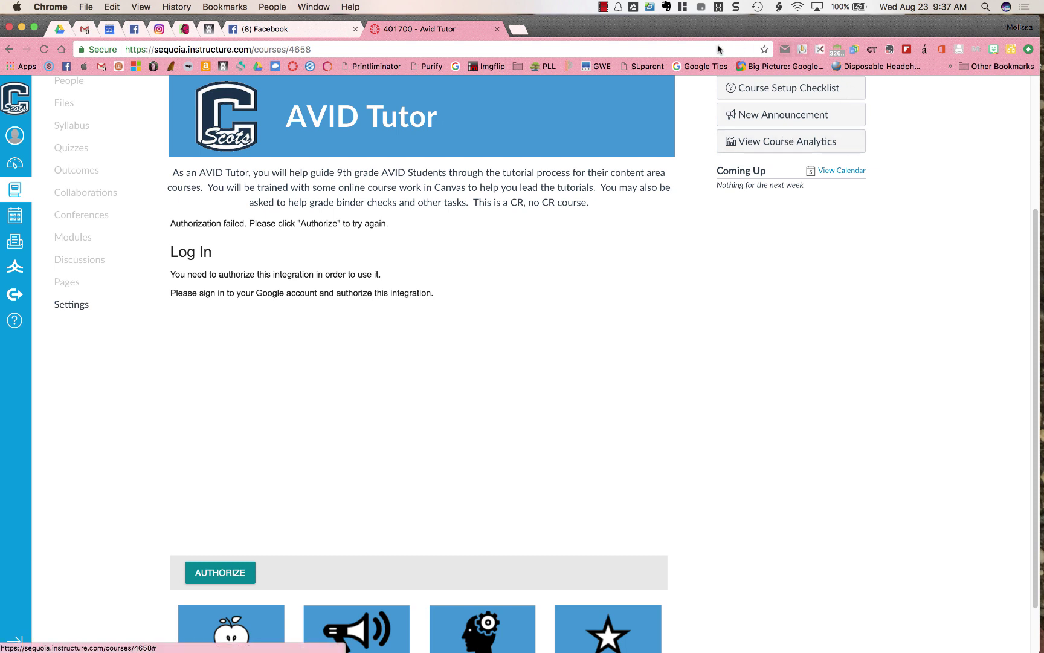
Scroll back up the course page that shows the Authorization failed message
{"action": "scroll", "coordinate": [489, 309], "scroll_direction": "up", "scroll_amount": 1}
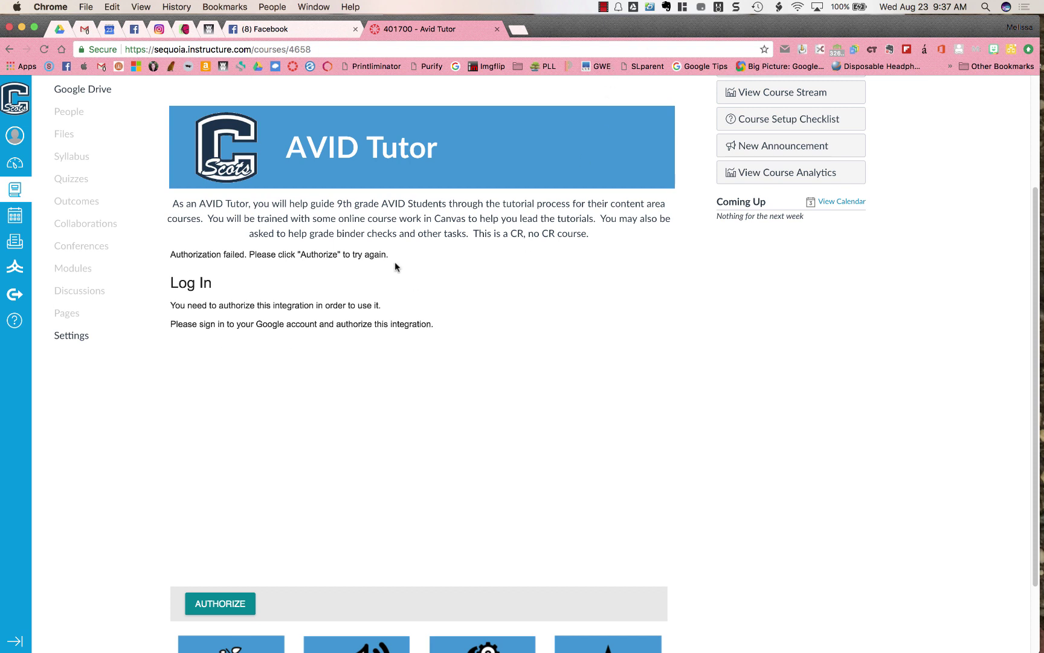
{"action": "scroll", "coordinate": [413, 274], "scroll_direction": "up", "scroll_amount": 5}
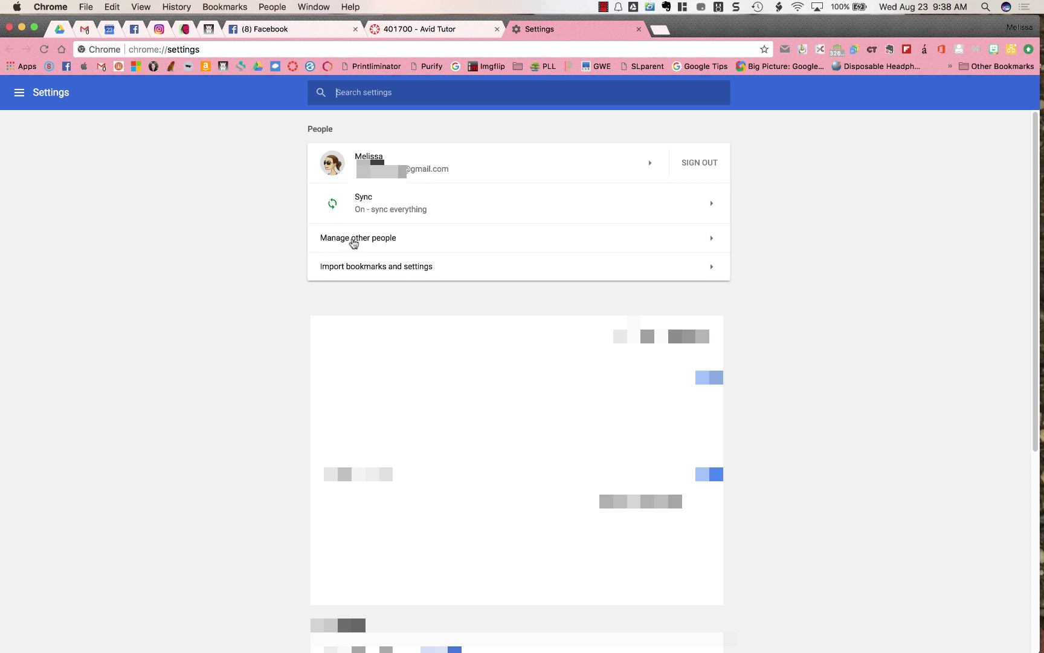
Add a new Chrome person named School and give it the green avatar
{"action": "left_click", "coordinate": [354, 242]}
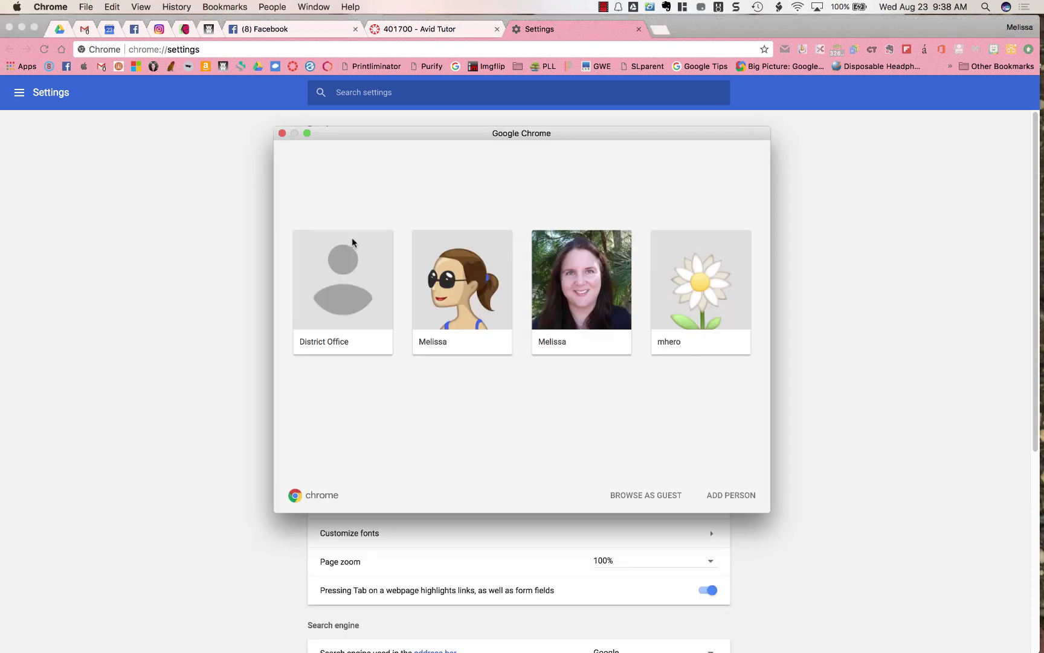
{"action": "left_click", "coordinate": [735, 497]}
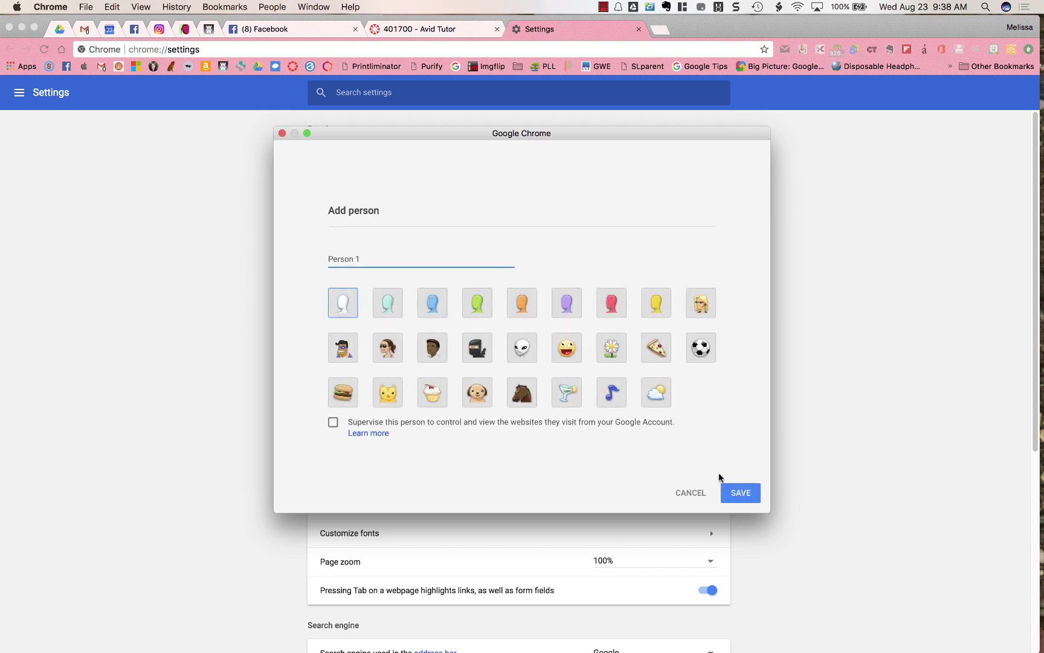
{"action": "left_click_drag", "start_coordinate": [373, 258], "coordinate": [315, 261]}
{"action": "type", "text": "Schoo"}
{"action": "left_click", "coordinate": [478, 296]}
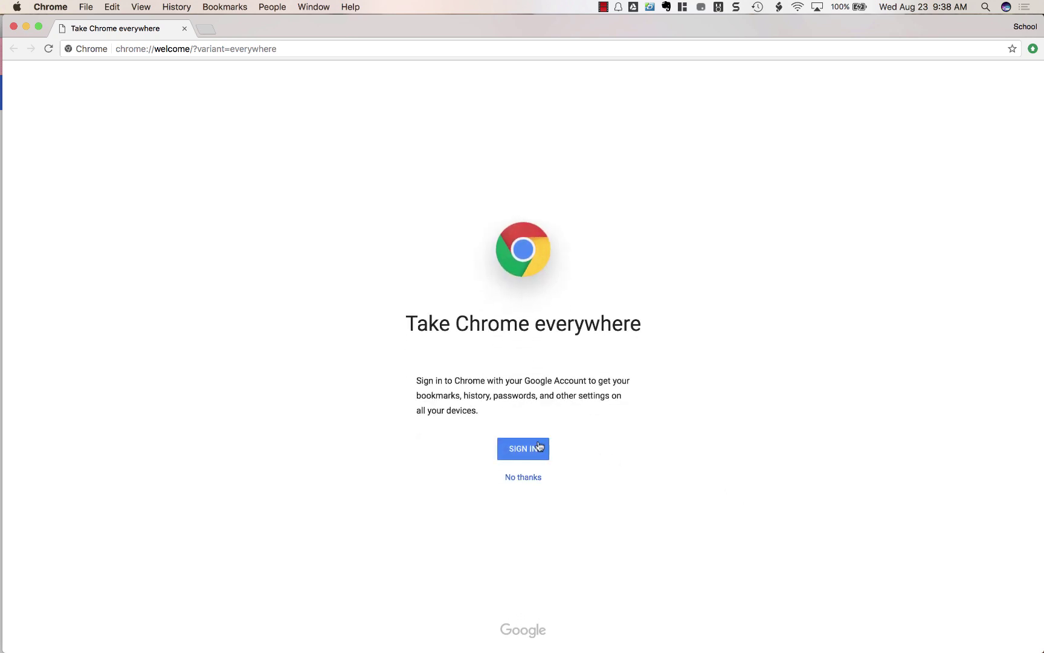
Sign the School profile into the school Google account with its email and password
{"action": "left_click", "coordinate": [529, 447]}
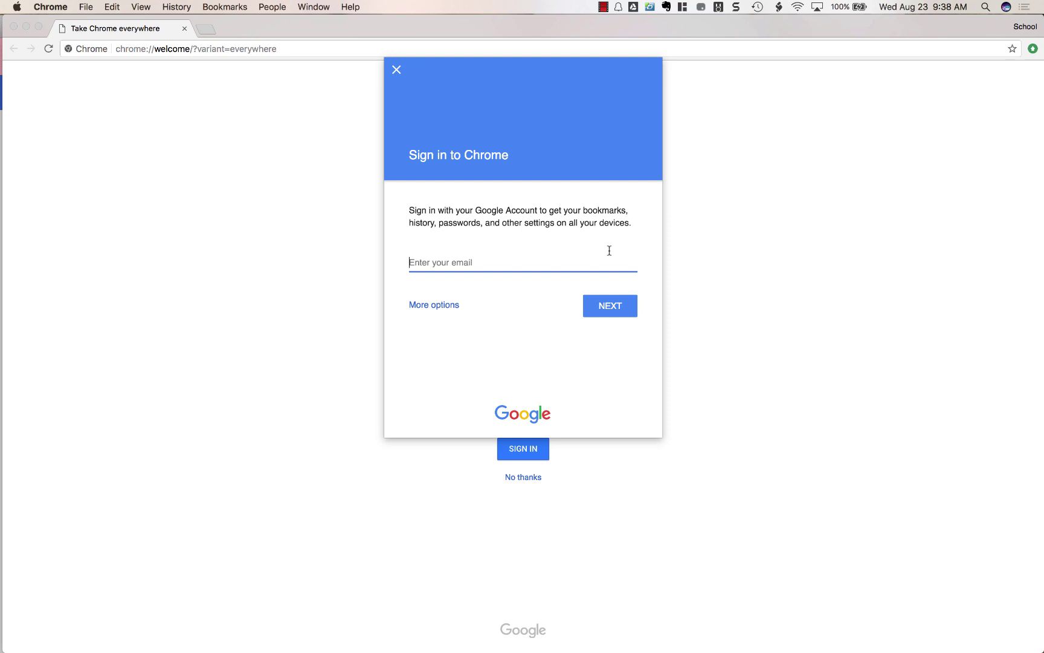
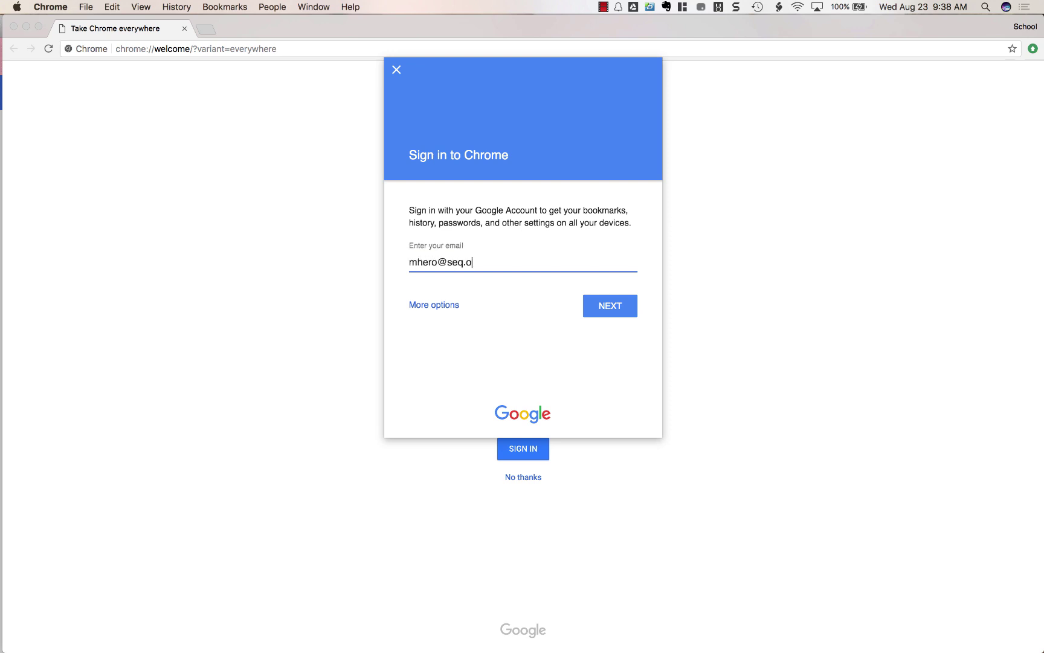
{"action": "left_click", "coordinate": [617, 305]}
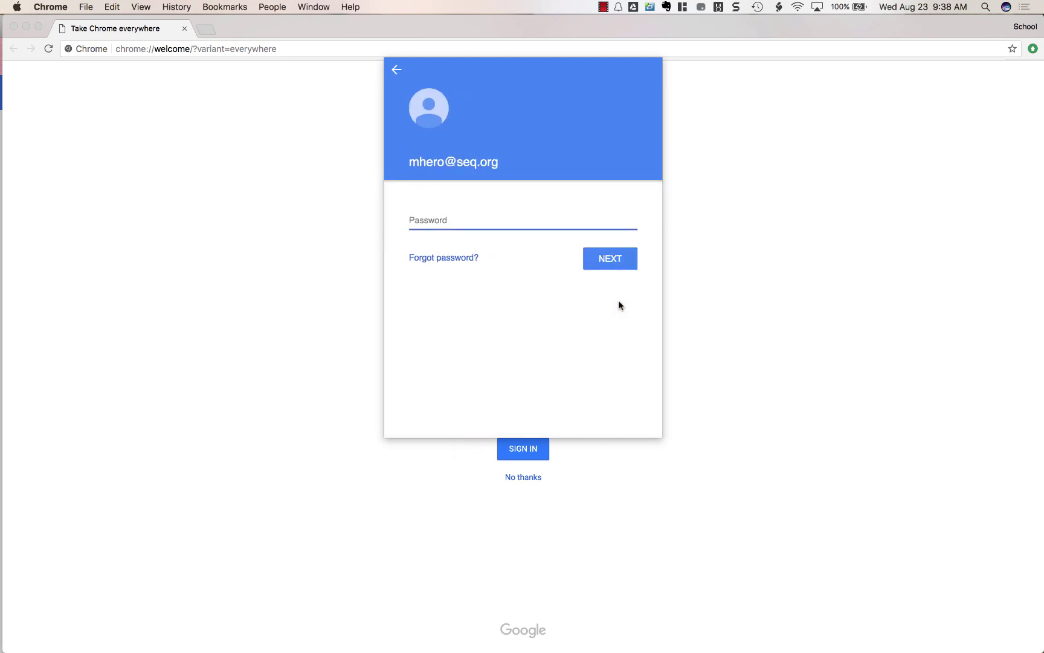
{"action": "type", "text": "***************"}
{"action": "left_click", "coordinate": [621, 260]}
{"action": "key", "text": "ctrl+Right"}
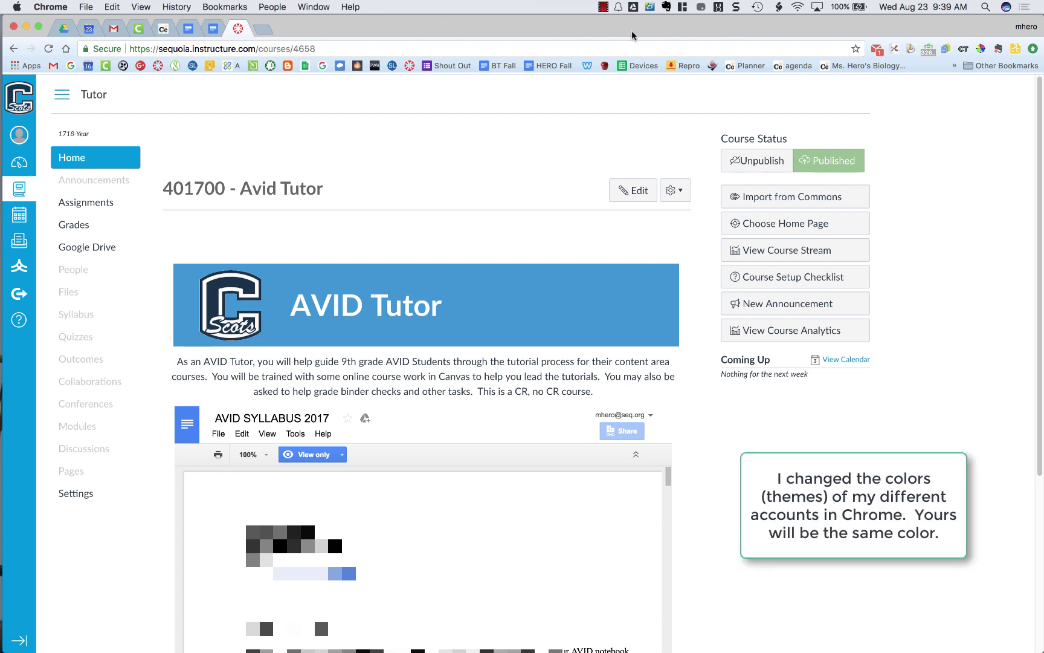
Use Mission Control to move to the other desktop and restore the personal Chrome window
{"action": "key", "text": "ctrl+Up"}
{"action": "key", "text": "ctrl+Left"}
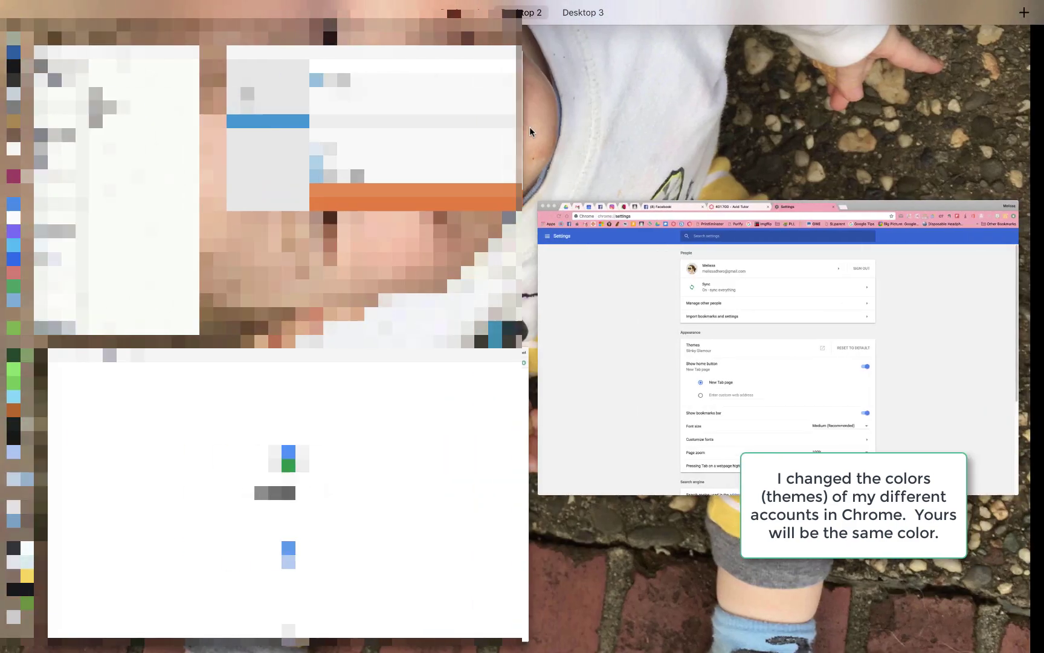
{"action": "left_click", "coordinate": [630, 260]}
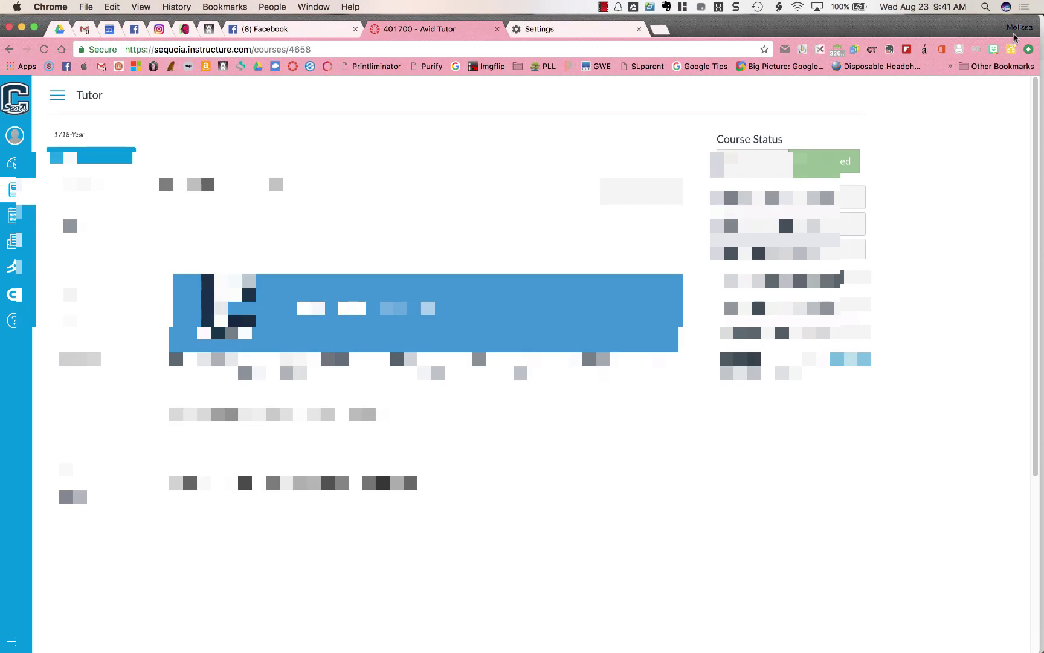
Switch to the school profile's window showing the AVID SYLLABUS 2017 document, then reopen the profile list
{"action": "left_click", "coordinate": [1019, 27]}
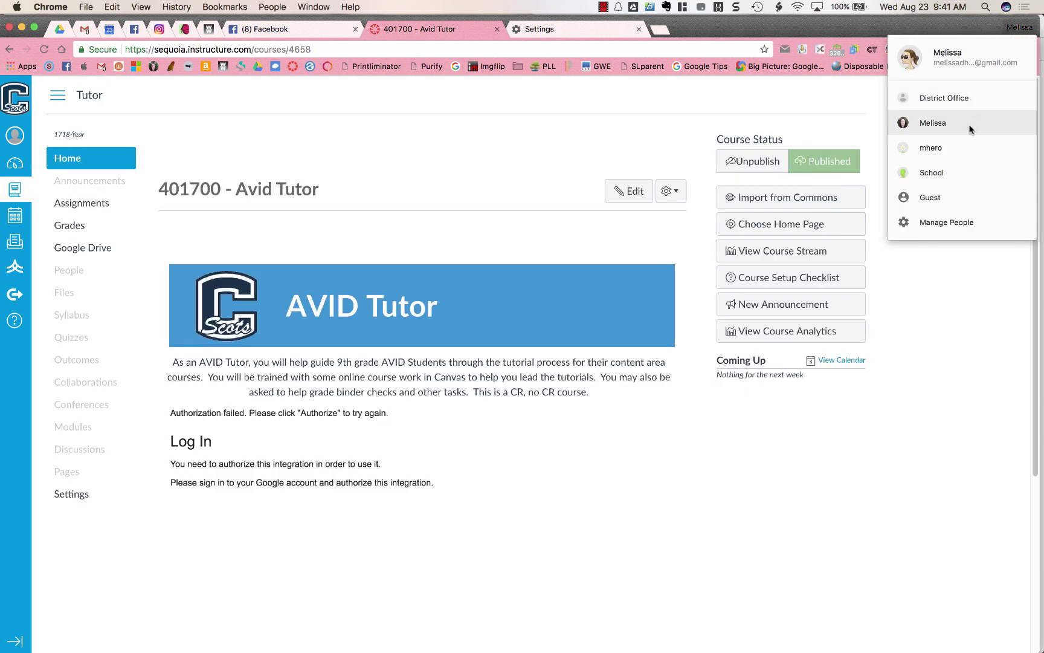
{"action": "left_click", "coordinate": [963, 147]}
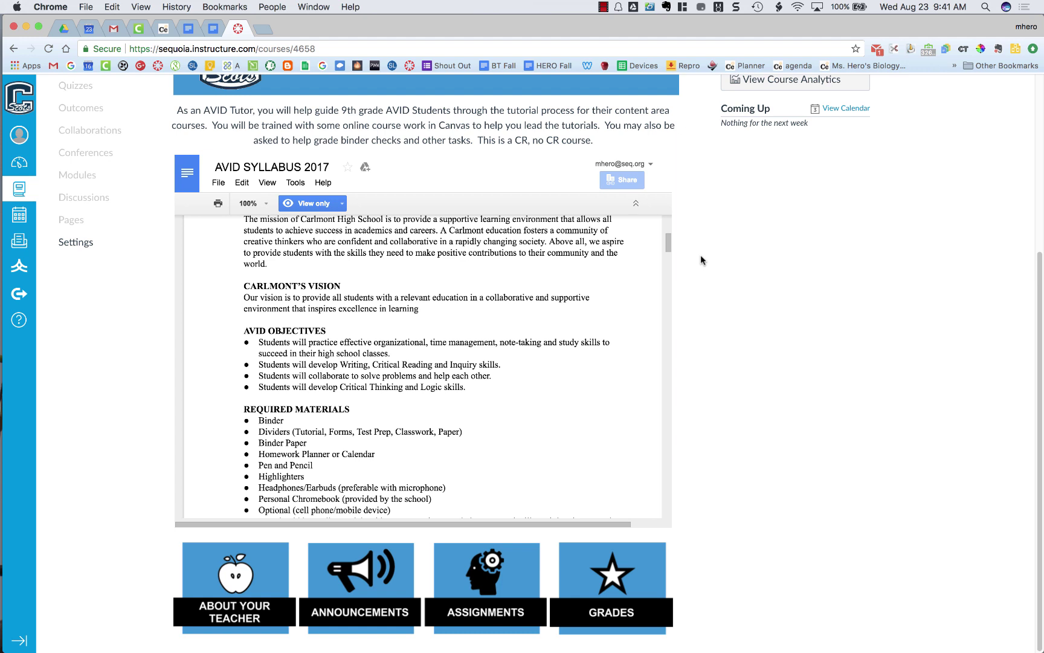
{"action": "left_click", "coordinate": [1020, 28]}
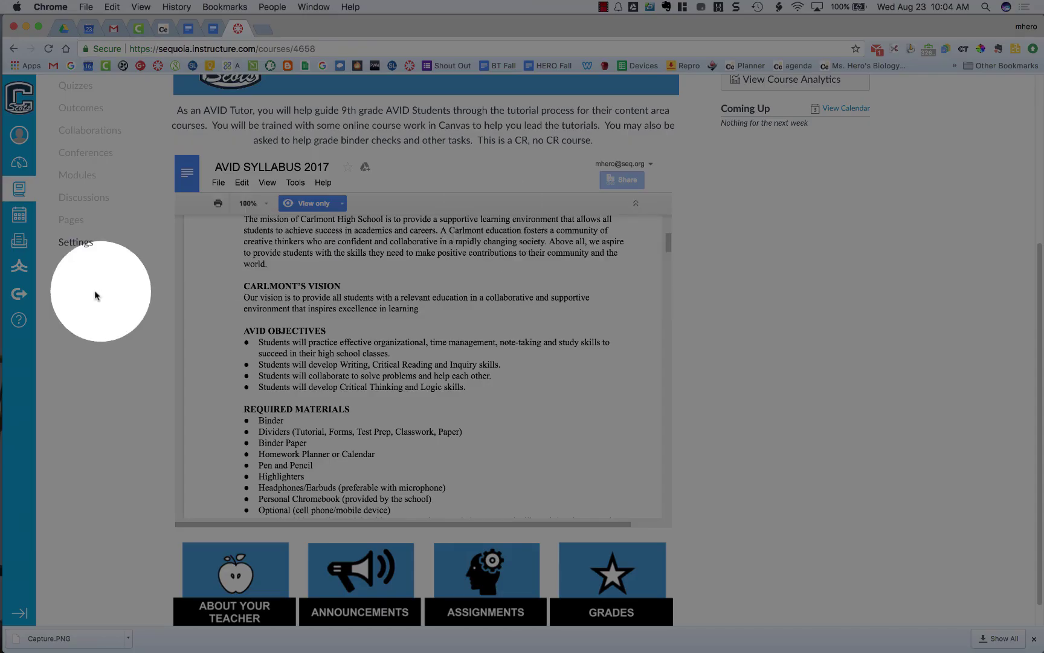
Open the Canvas Help panel listing Canvas Guides, Q&A and Report a Problem links
{"action": "left_click", "coordinate": [20, 324]}
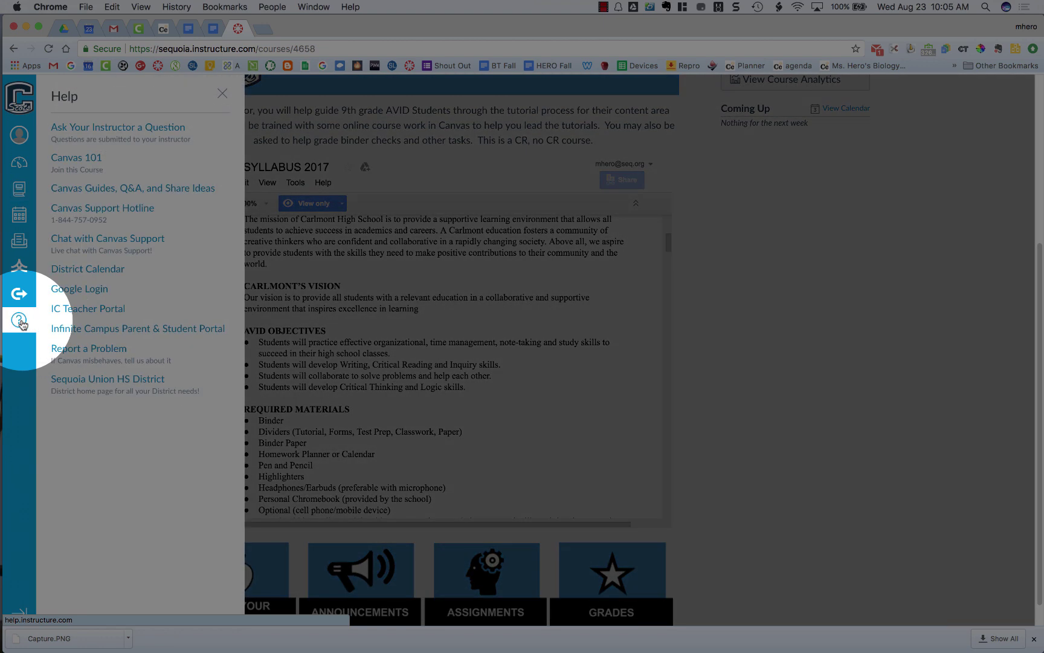